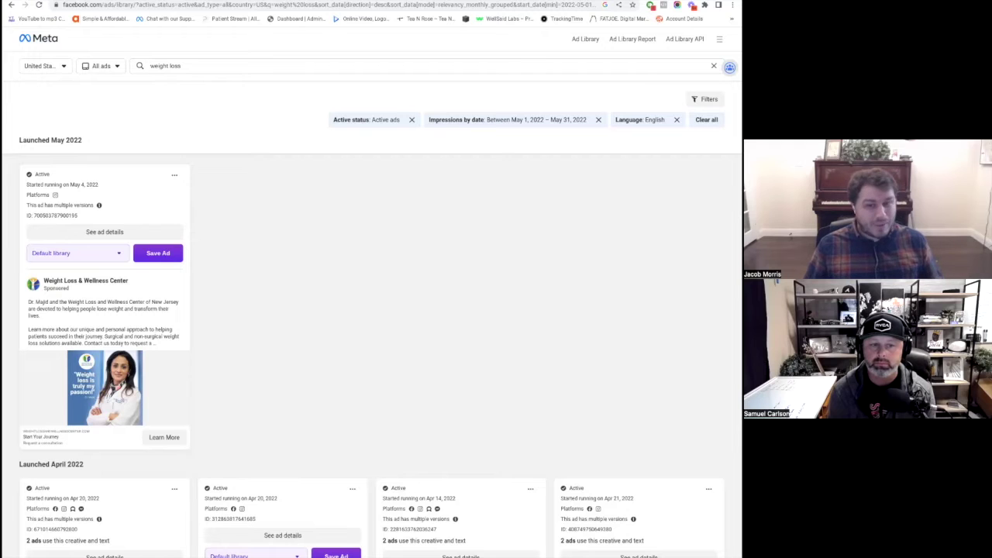
scroll(372, 341, "down", 5)
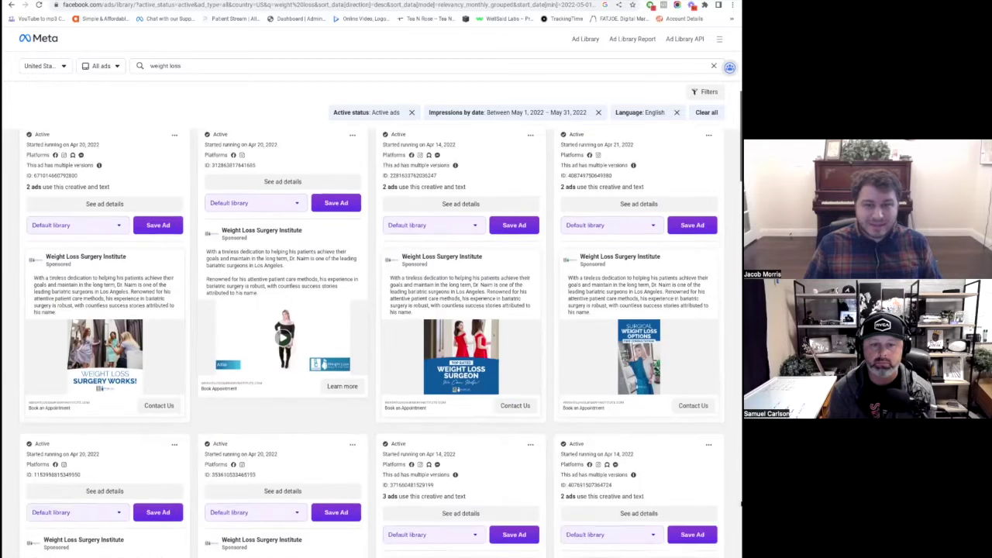
scroll(372, 344, "up", 1)
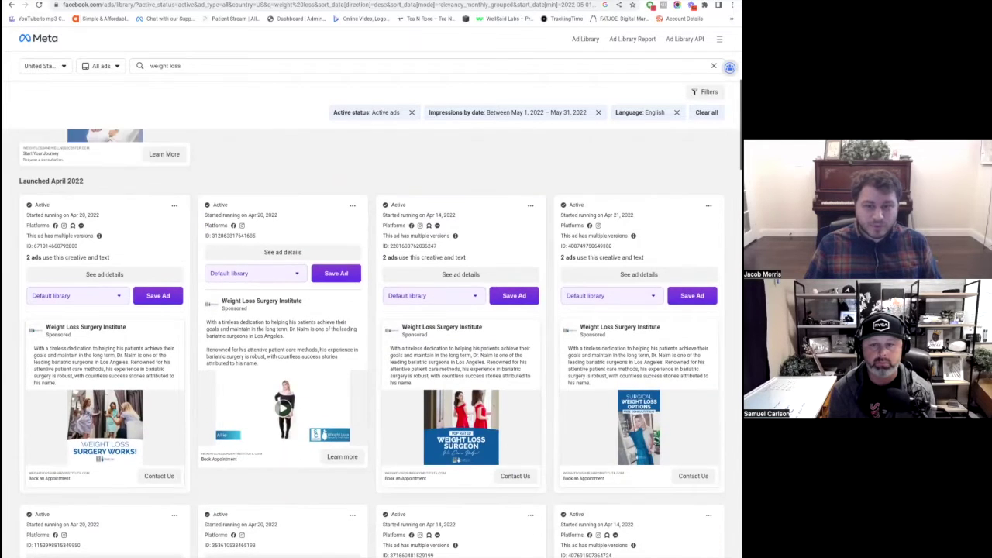
scroll(372, 341, "down", 15)
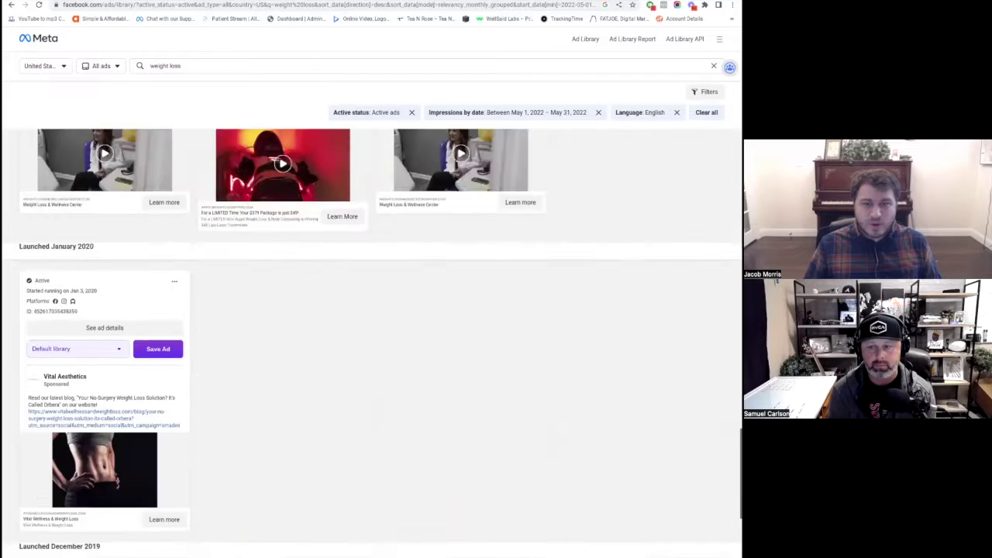
scroll(372, 341, "down", 4)
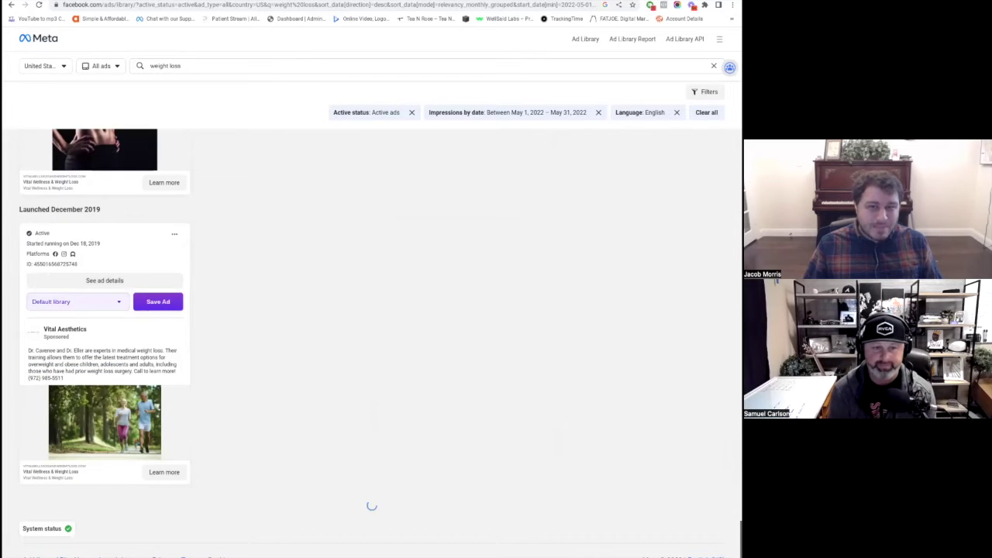
triple_click(255, 219)
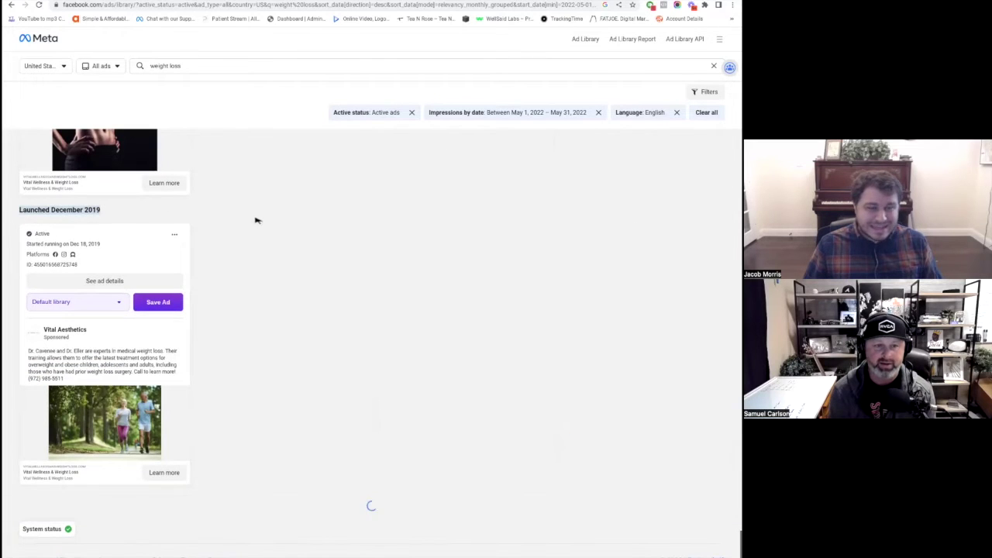
left_click(224, 221)
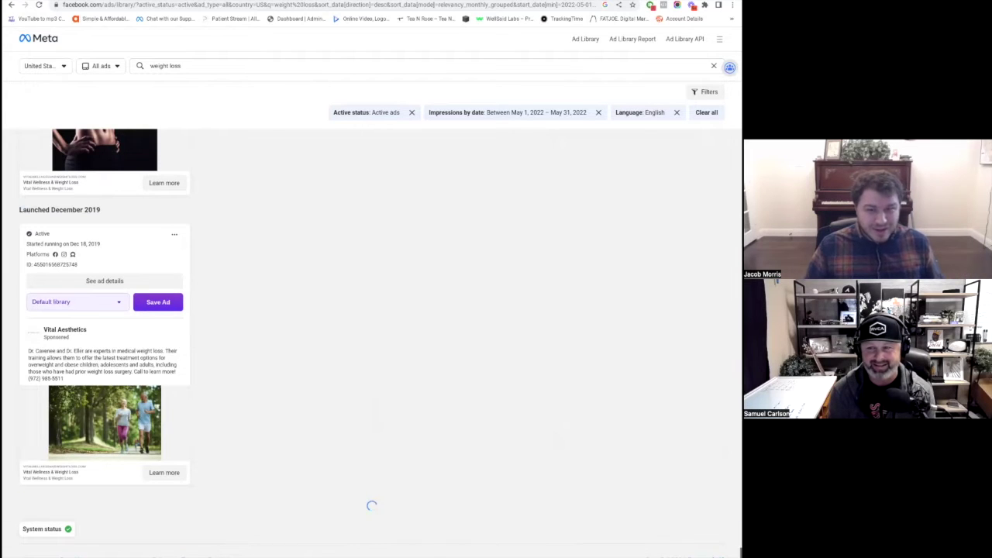
left_click_drag(27, 350, 91, 351)
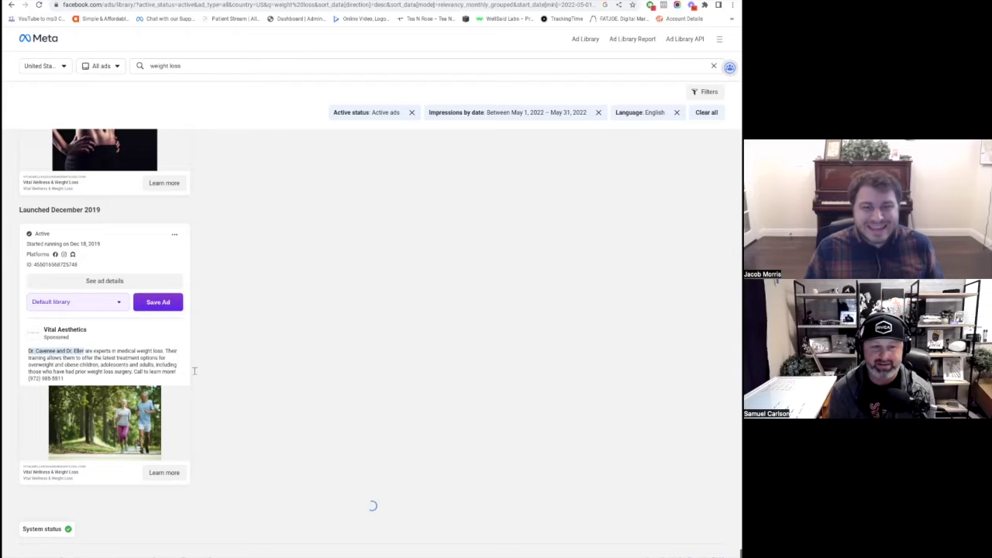
left_click(190, 372)
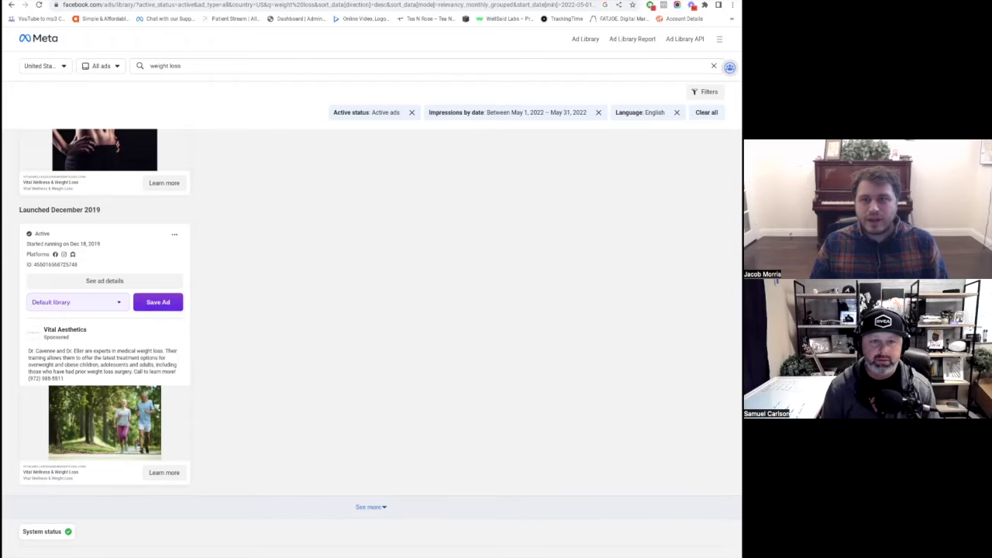
key("ctrl+Tab")
- Set the Template Metrics start date to April 1, 2022, then return to Client Metrics
triple_click(93, 250)
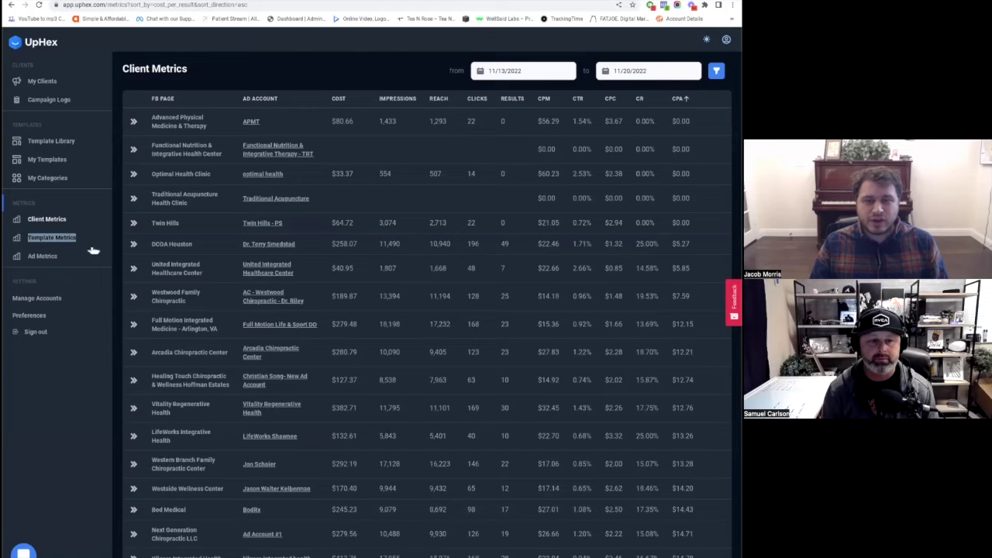
left_click(51, 238)
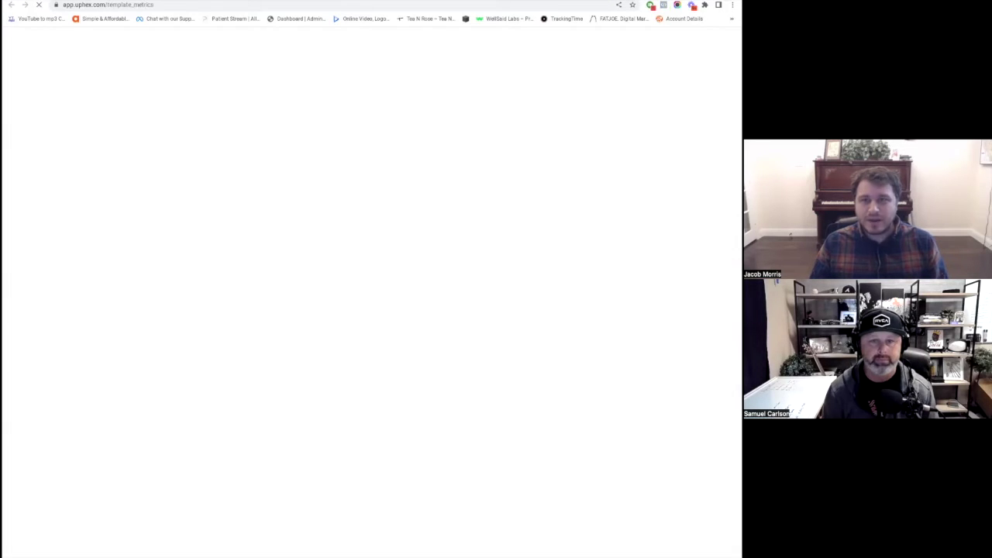
left_click(523, 71)
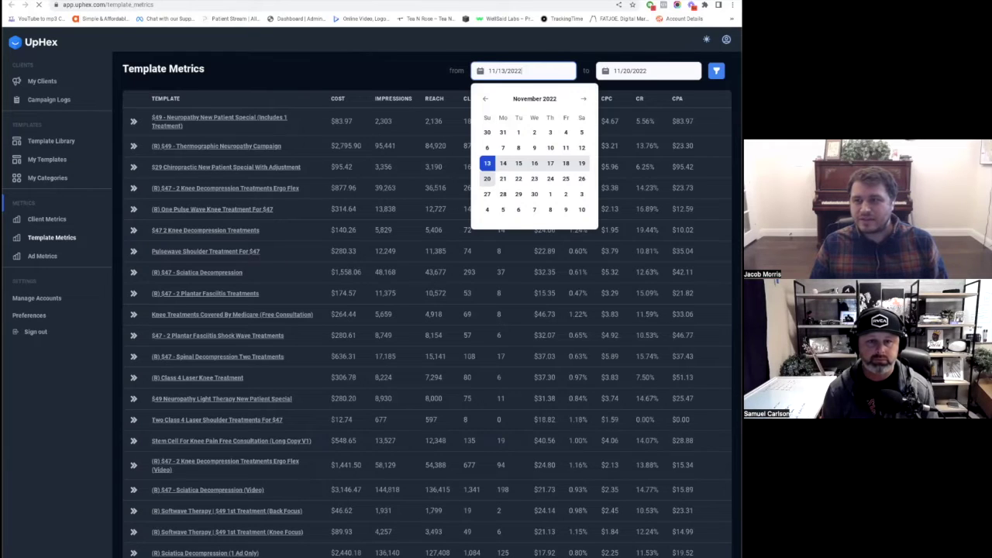
left_click(486, 99)
left_click(485, 98)
left_click(486, 99)
left_click(485, 98)
left_click(485, 98)
left_click(486, 99)
left_click(485, 98)
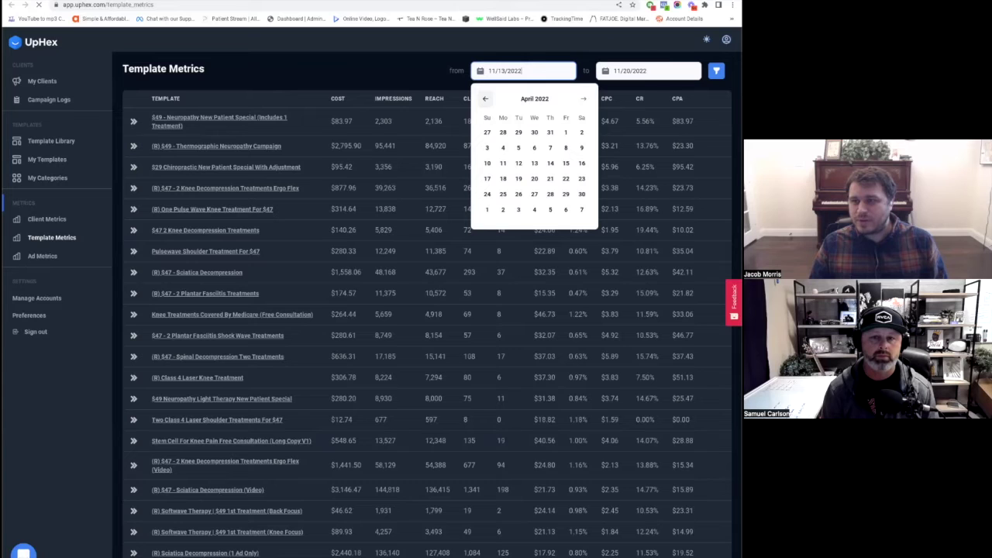
left_click(566, 132)
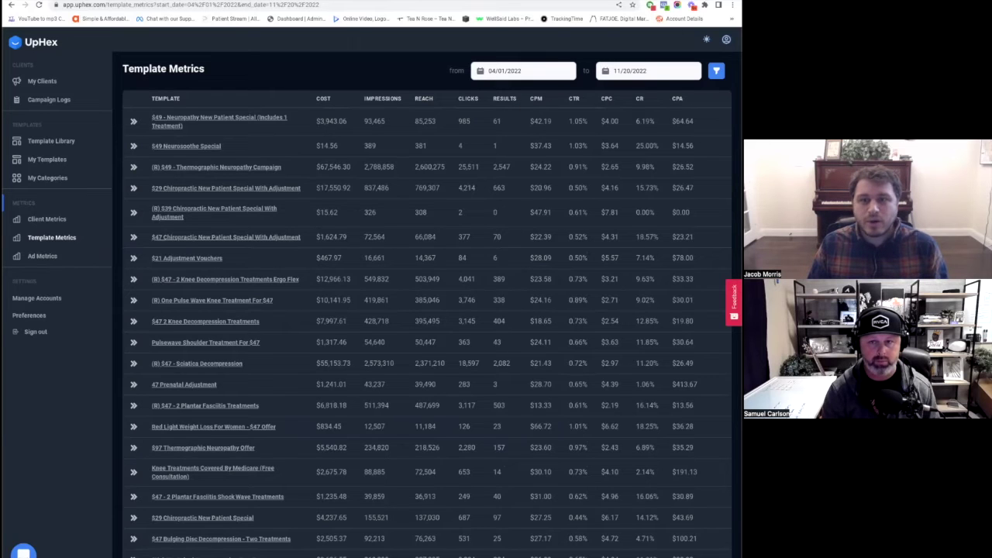
key("alt+Left")
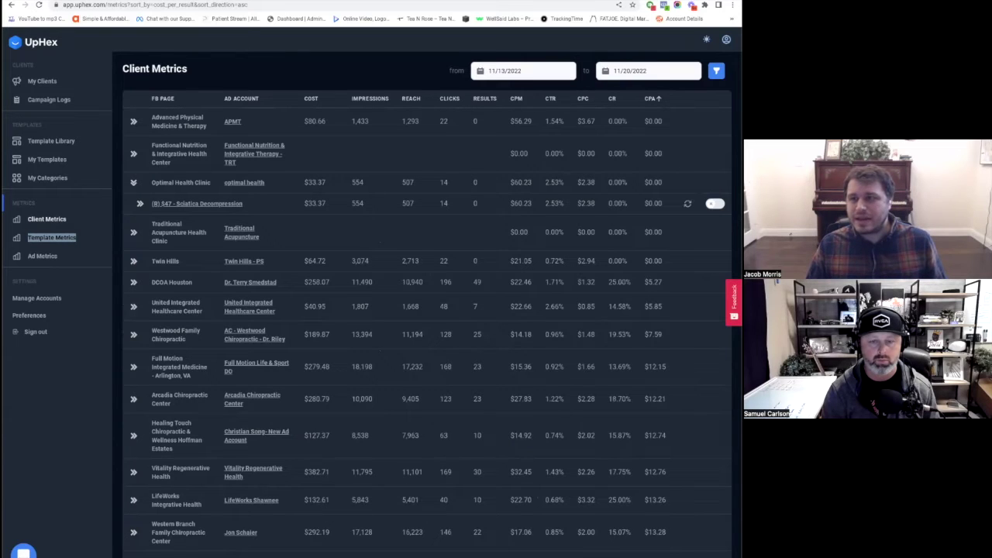
- Set the Client Metrics start date to November 1, 2022 and scroll to Optimal Health Clinic
left_click(527, 71)
left_click(518, 132)
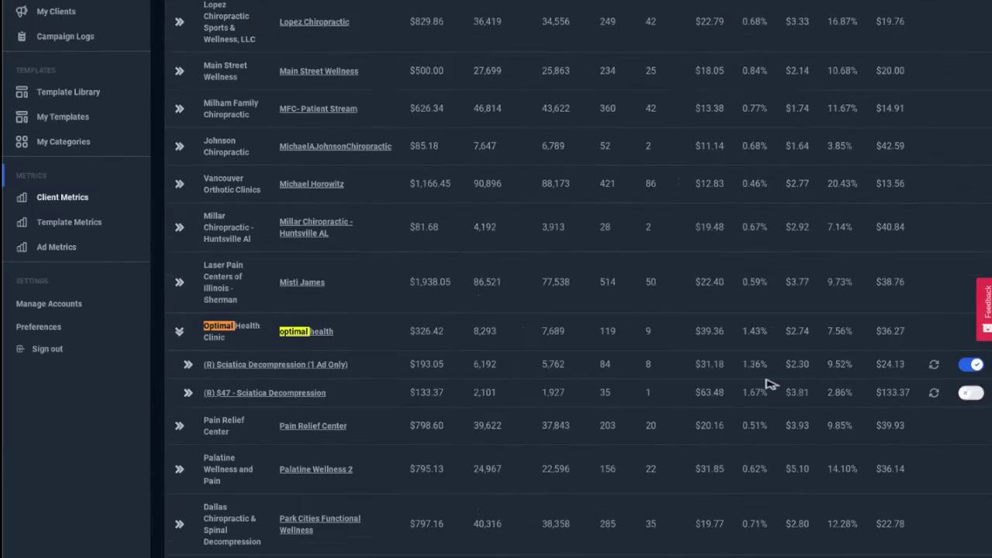
scroll(763, 384, "down", 1)
scroll(828, 304, "down", 2)
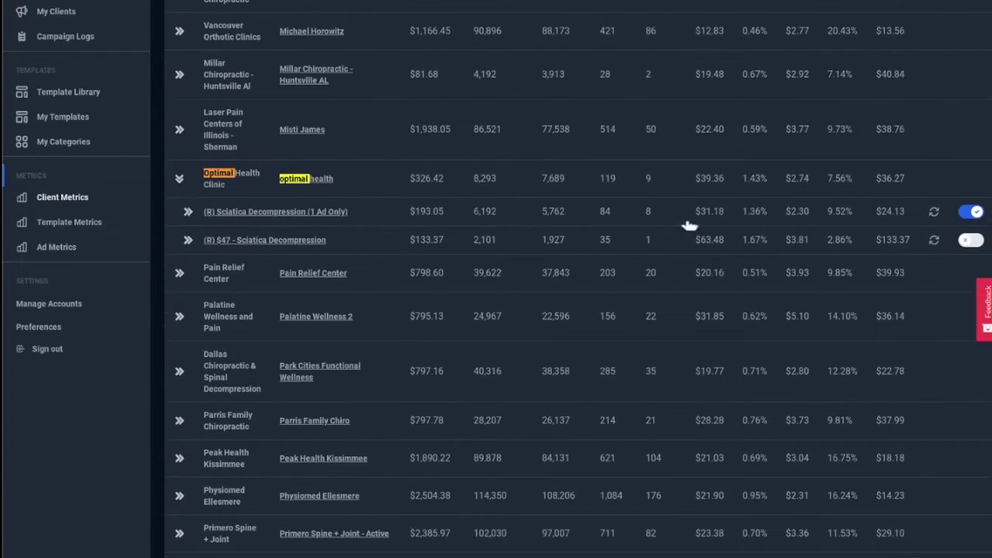
scroll(703, 189, "down", 1)
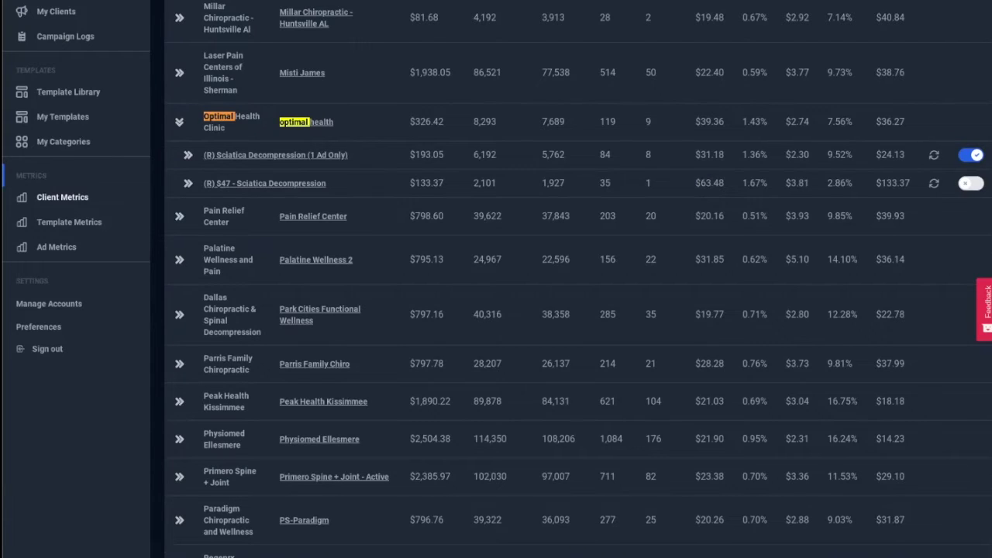
- Compare the Sciatica ad's 9.52% CR, 1.36% CTR, $193.05 cost and 6,192 impressions
left_click_drag(827, 155, 853, 155)
left_click_drag(742, 155, 846, 155)
left_click(845, 155)
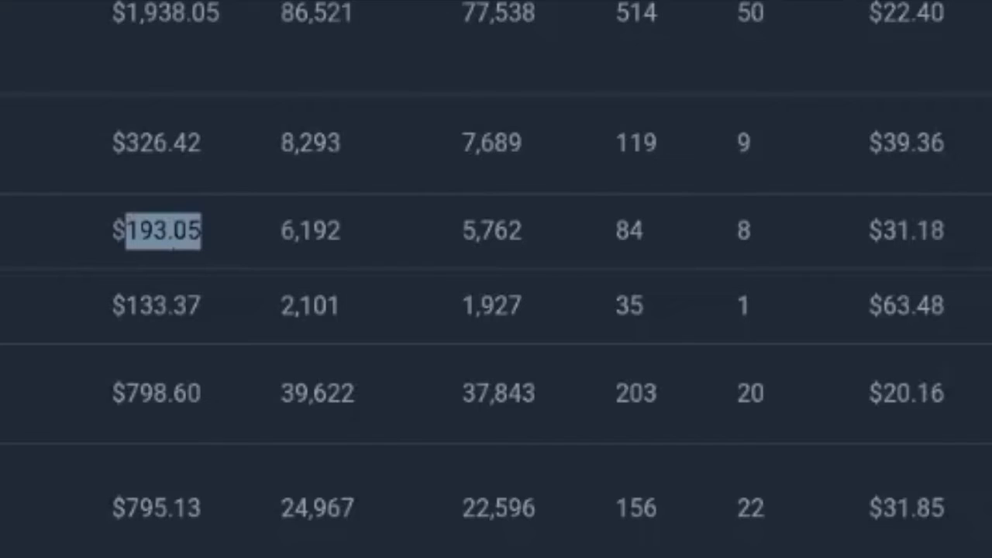
left_click_drag(139, 230, 202, 230)
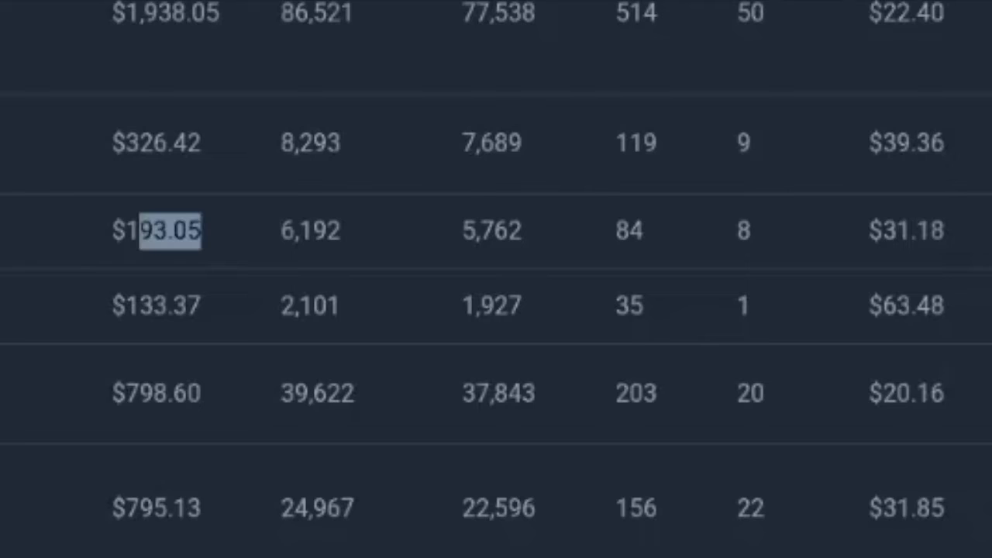
double_click(310, 230)
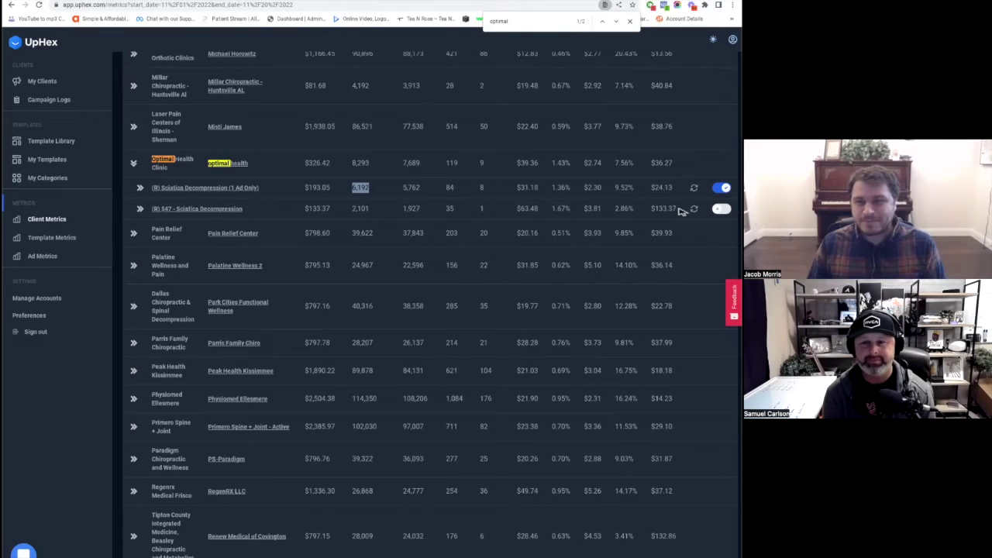
left_click(705, 198)
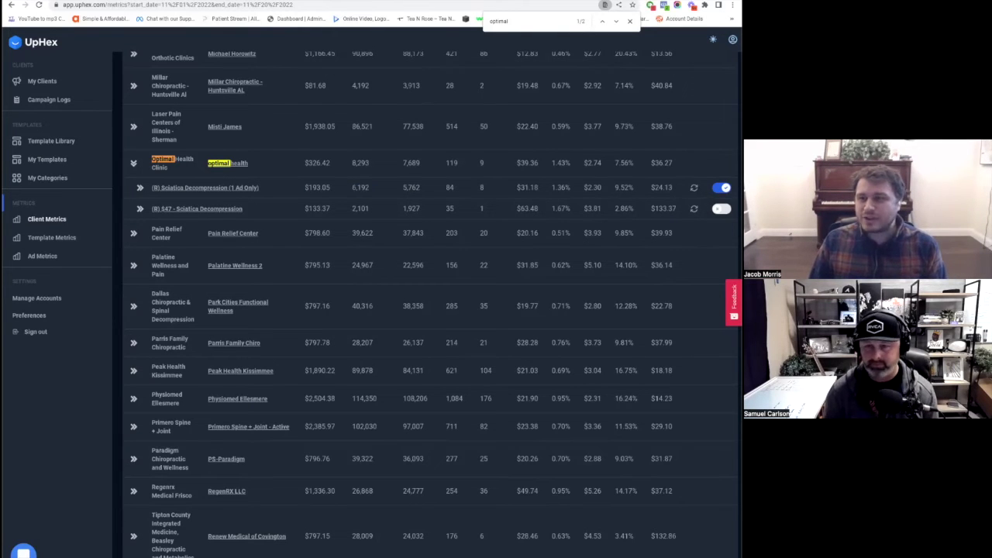
left_click(629, 21)
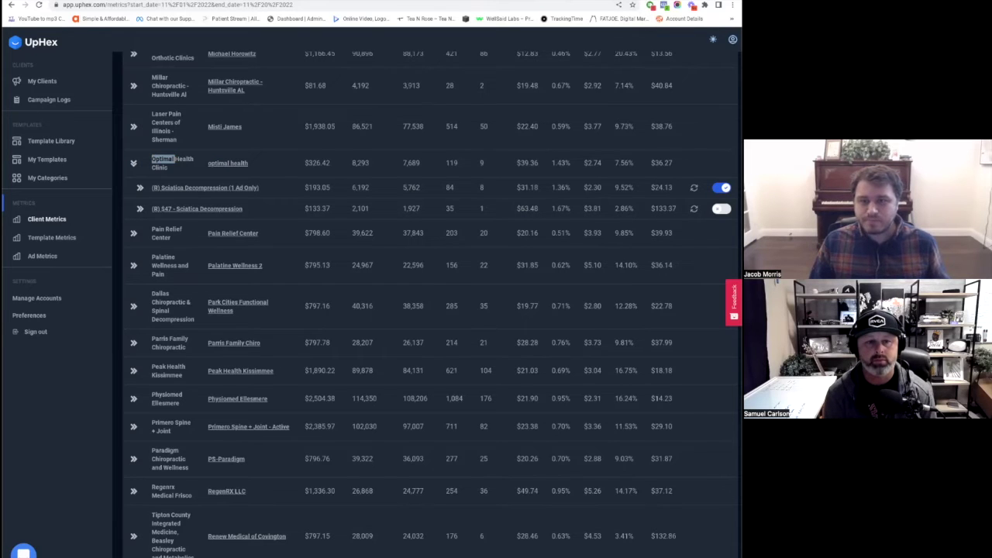
- Search the Template Metrics page for 'decompression' and step through the matches
key("ctrl+f")
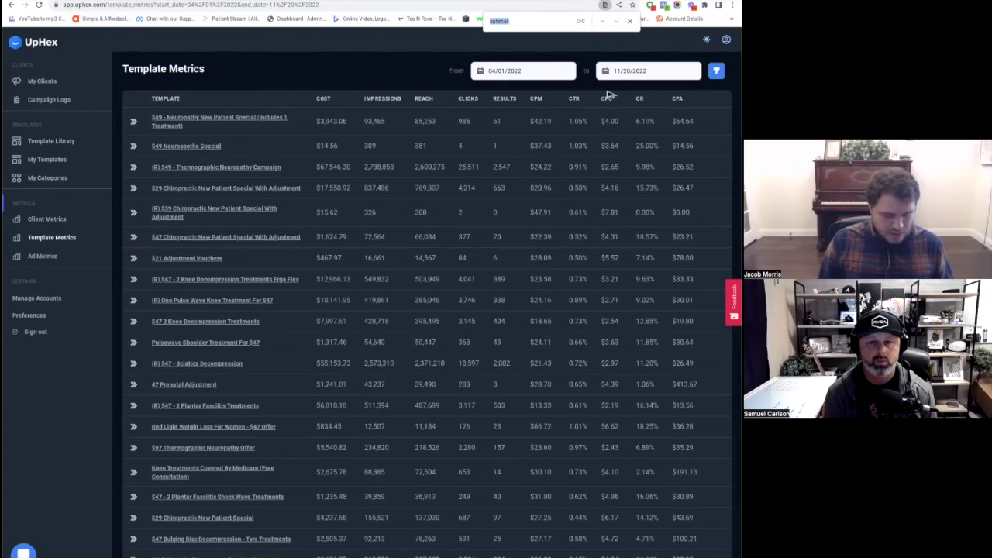
type("decompression")
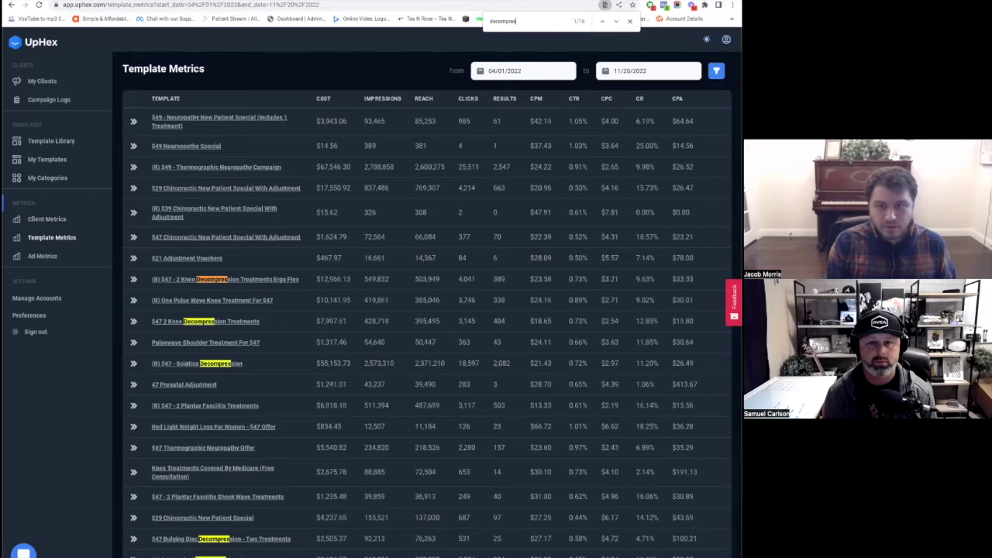
key("Return")
key("Return")
key("Return")
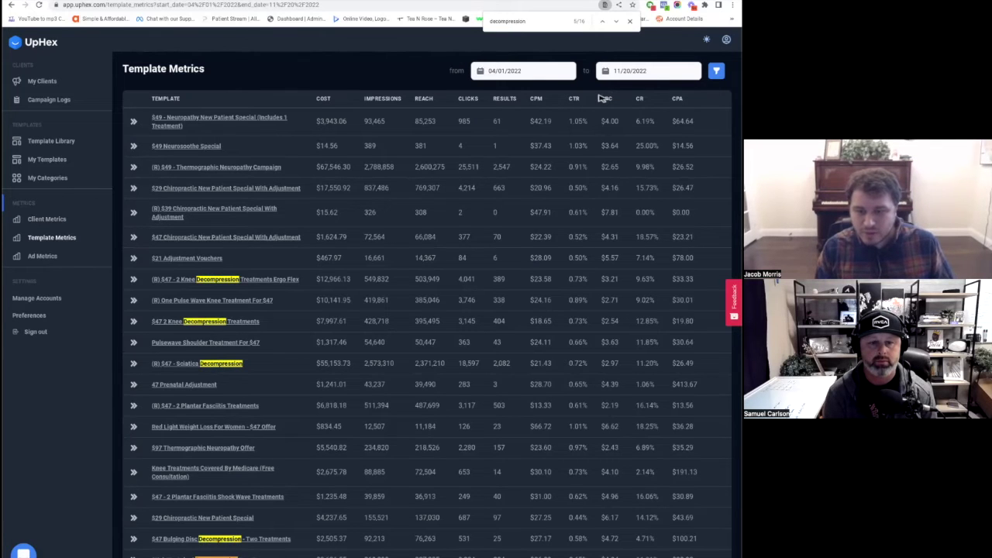
key("Return")
key("Return")
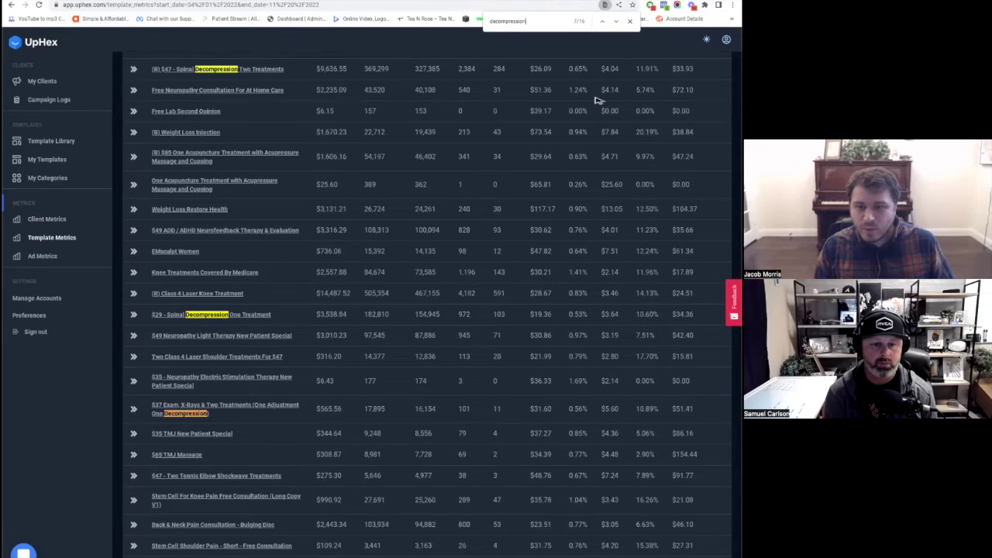
key("Return")
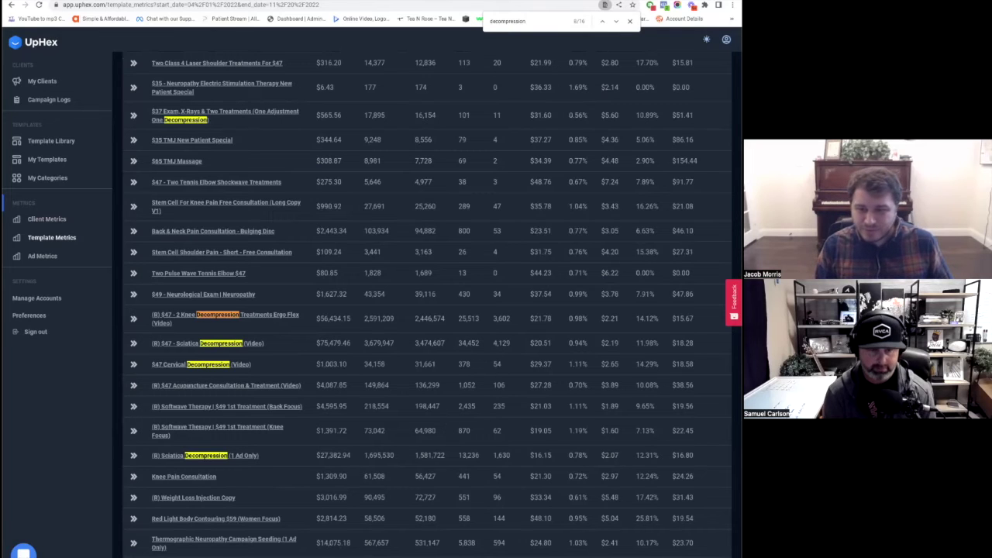
key("Return")
key("Return")
key("Return")
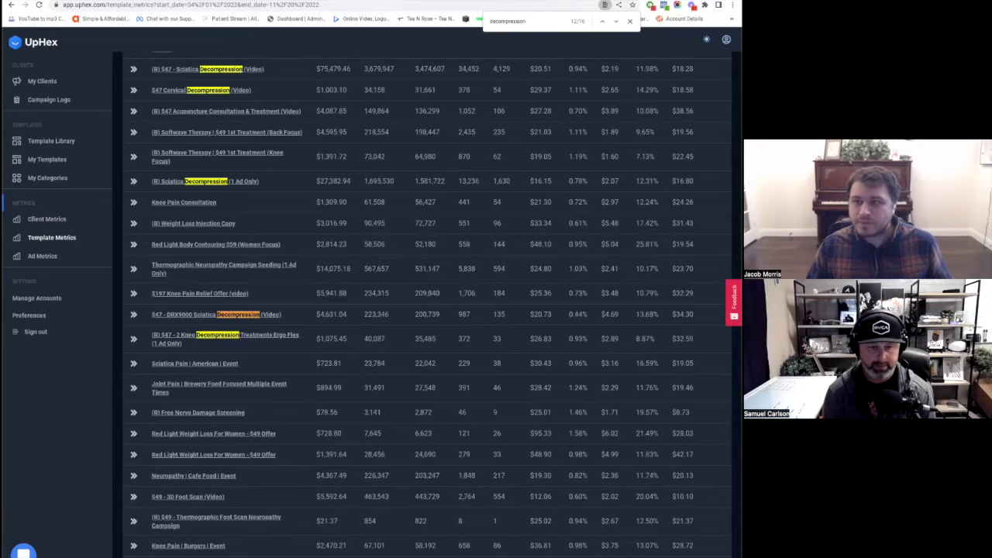
- Return to (R) Sciatica Decompression (1 Ad Only) and check its 1,695,530 impressions and $16.80 CPA
left_click(602, 21)
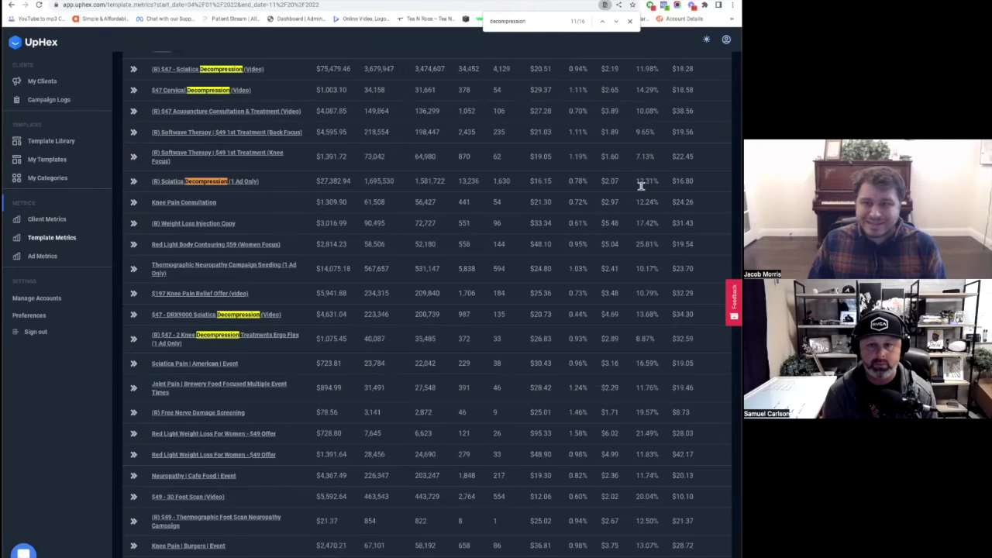
left_click_drag(318, 181, 394, 181)
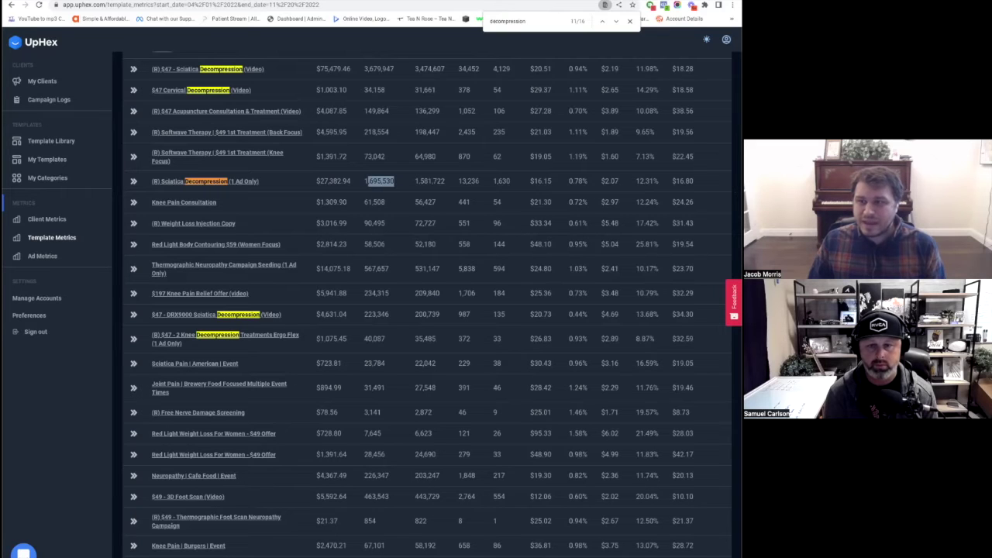
left_click_drag(637, 181, 693, 181)
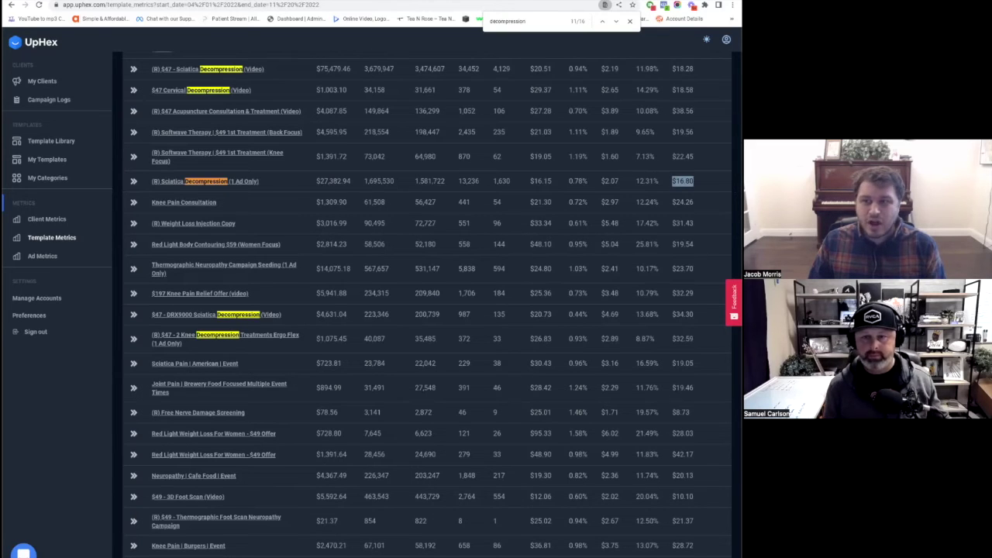